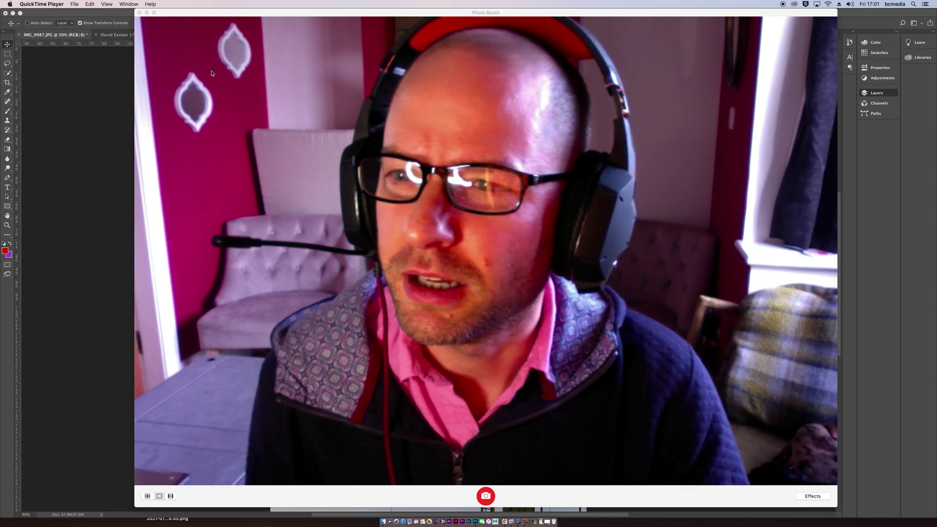
# Crop the crane photo to a 1:1 square, with the image moved down so the crane's top fits inside
pyautogui.click(72, 190)
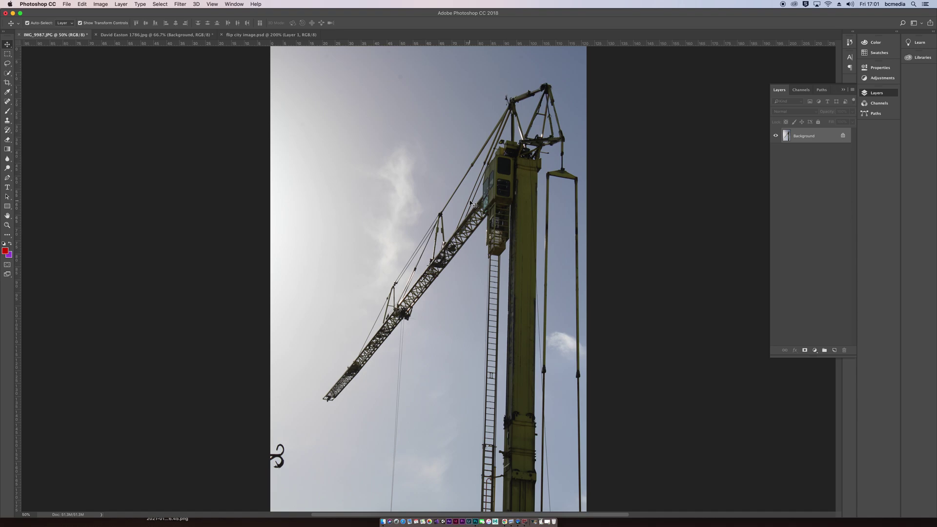
pyautogui.press('c')
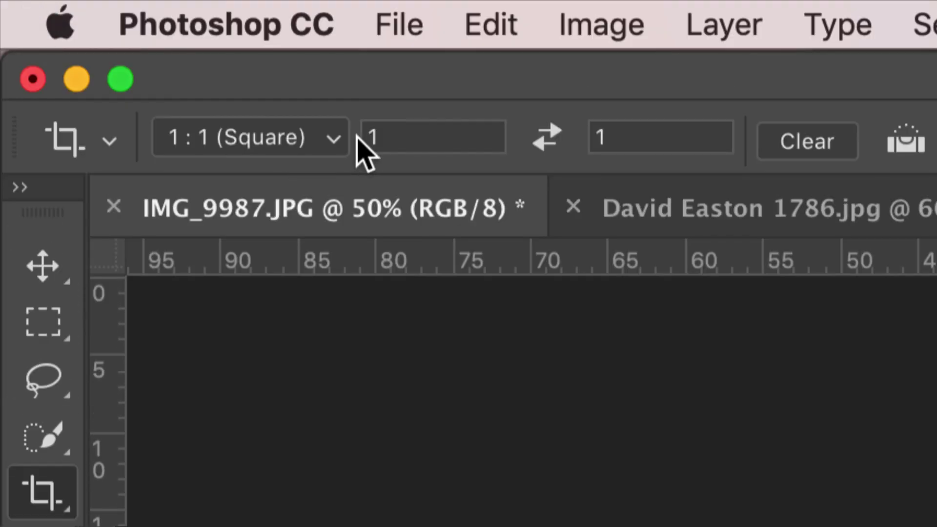
pyautogui.click(330, 139)
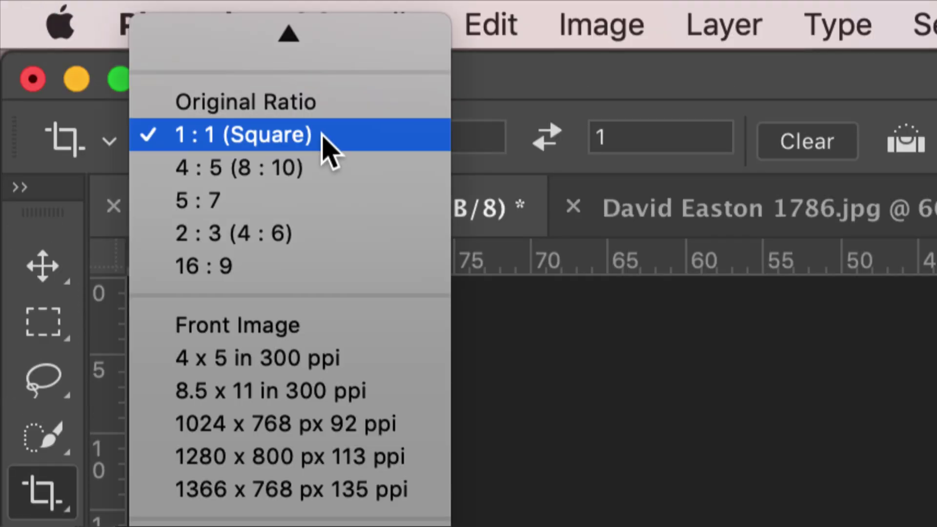
pyautogui.click(288, 139)
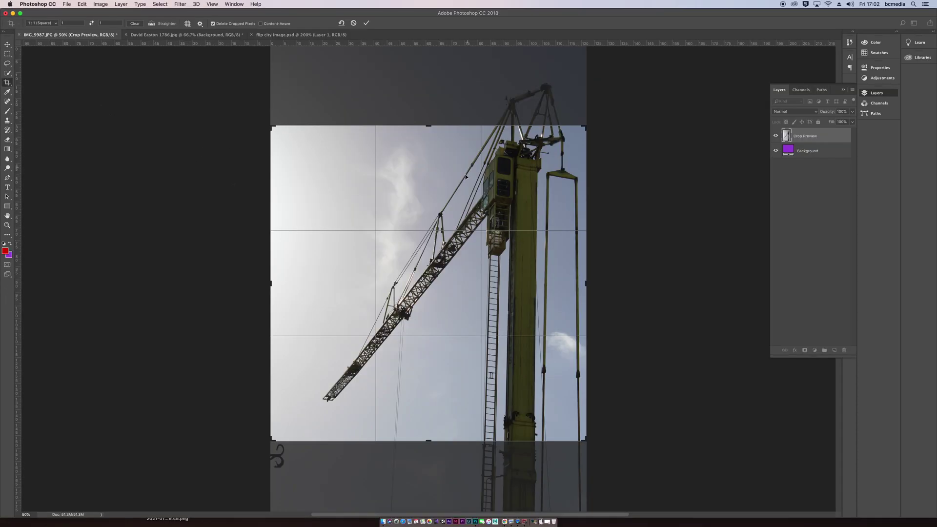
pyautogui.moveTo(457, 199); pyautogui.dragTo(456, 243)
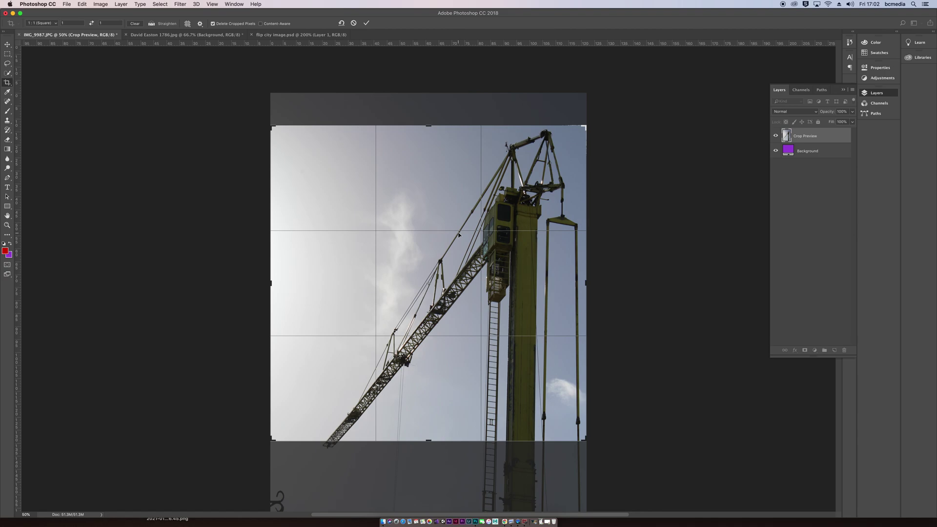
pyautogui.press('Return')
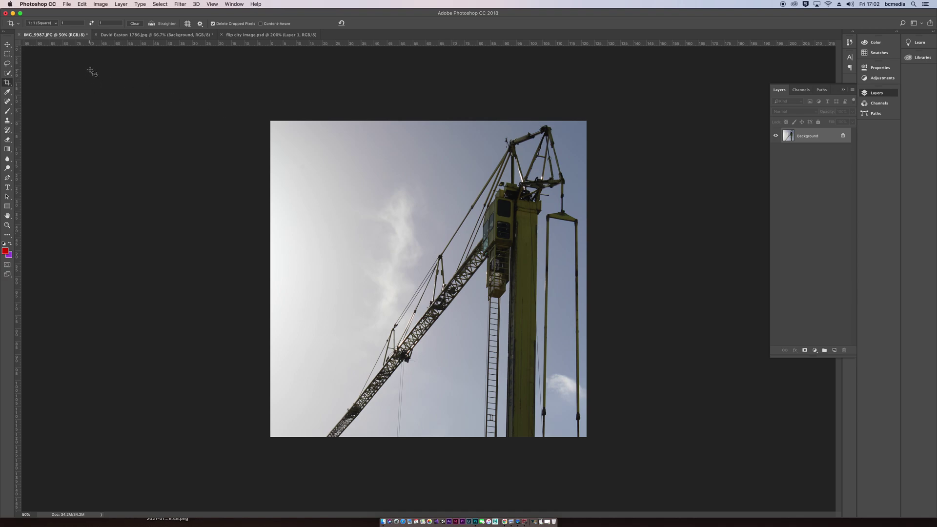
# Check that the rulers are enabled, and activate the Move tool with Show Transform Controls on
pyautogui.click(213, 5)
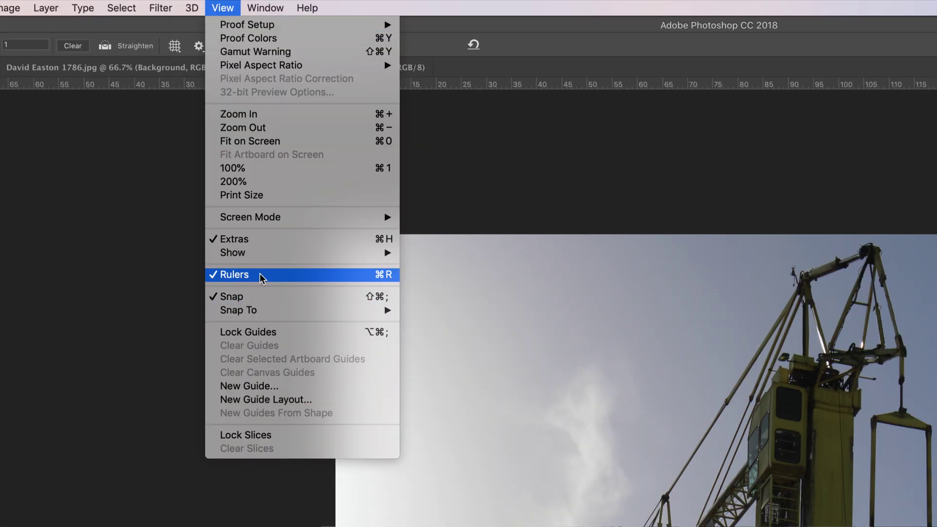
pyautogui.press('Escape')
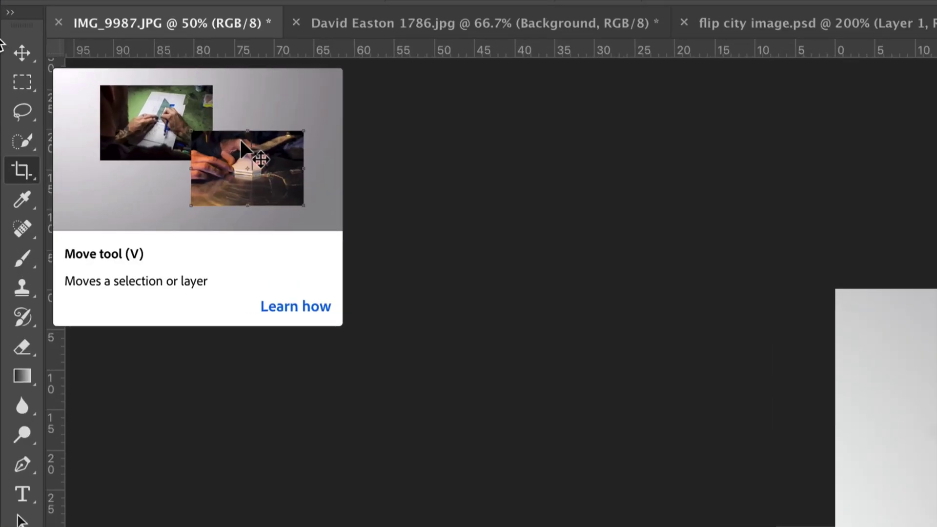
pyautogui.click(19, 58)
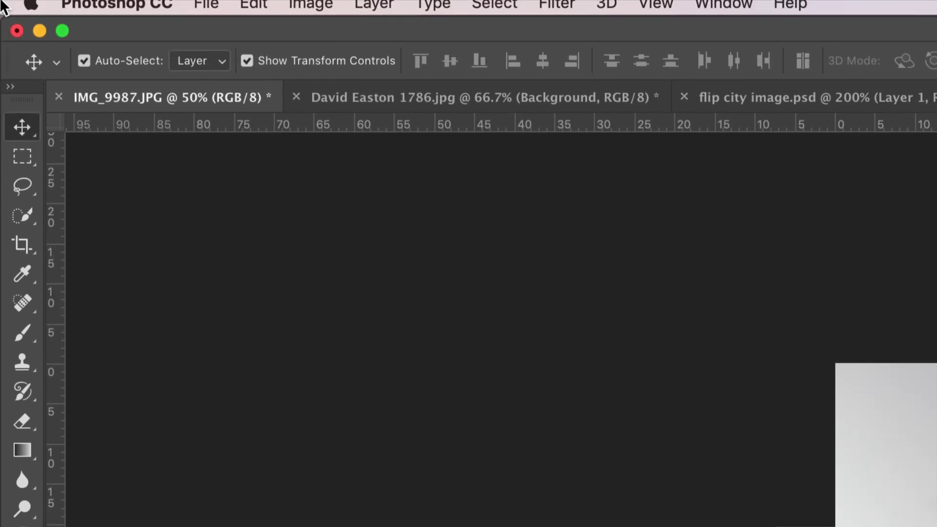
pyautogui.click(247, 63)
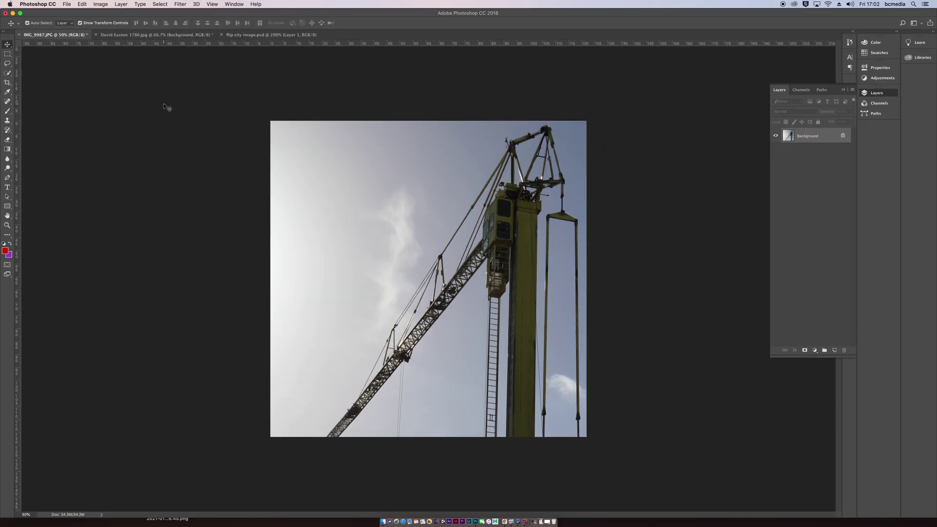
# Select the whole canvas to find its midpoints, place a vertical and a horizontal guide through the centre, and deselect
pyautogui.press('super+a')
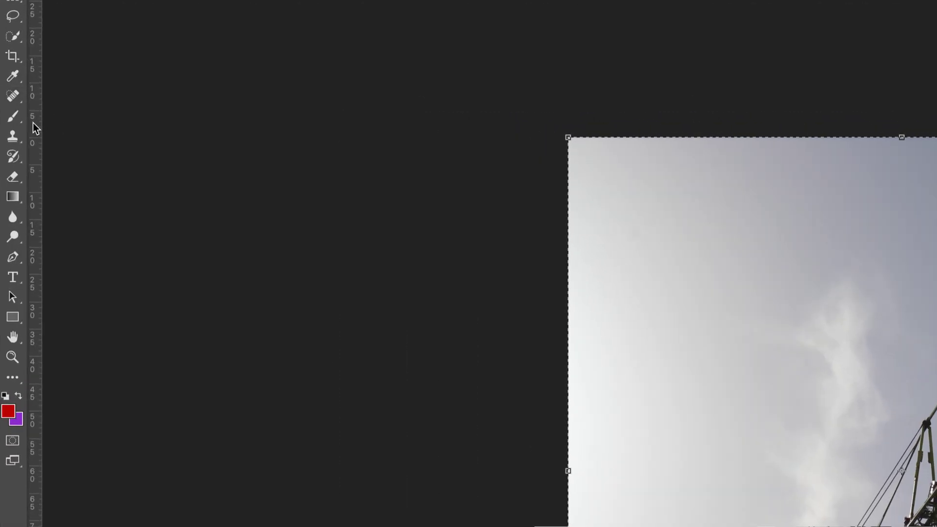
pyautogui.moveTo(17, 113); pyautogui.dragTo(425, 138)
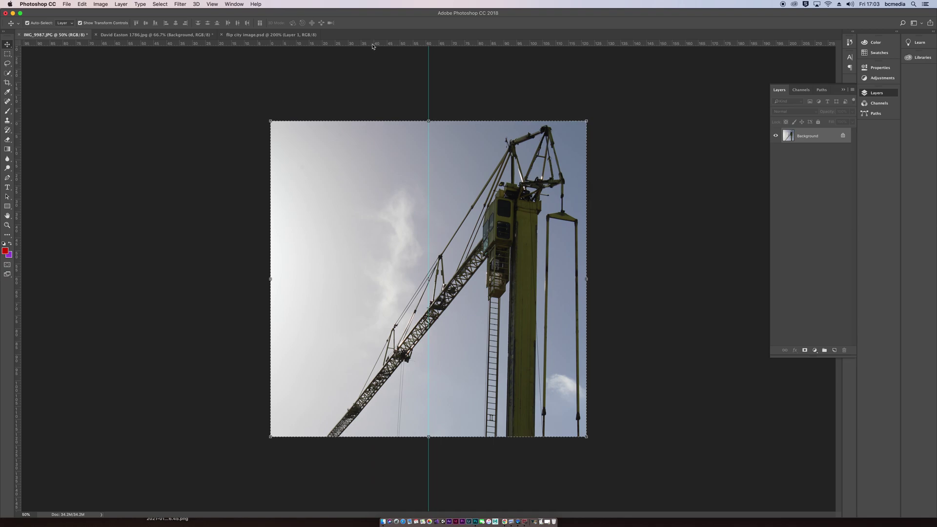
pyautogui.moveTo(373, 47); pyautogui.dragTo(394, 281)
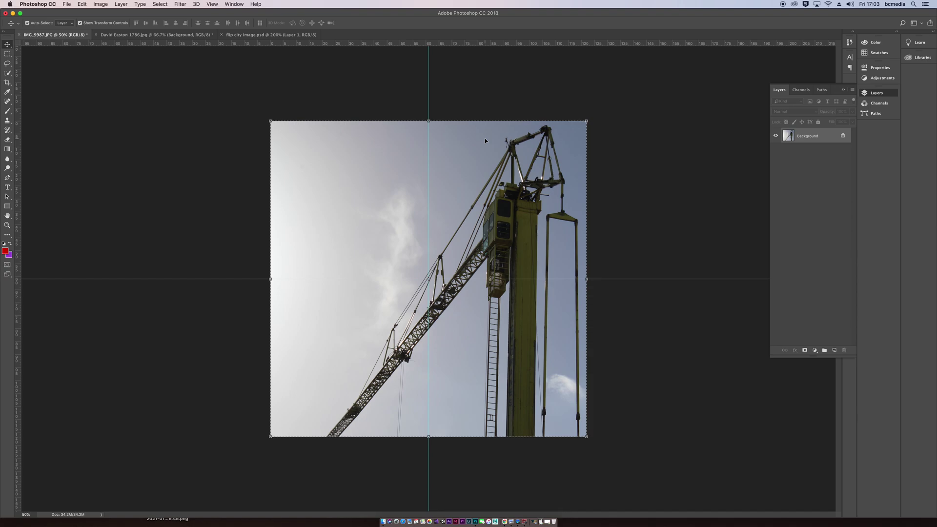
pyautogui.press('super+d')
# Select the upper-right quarter of the image with the Rectangular Marquee up to the centre guides and copy it to a new layer
pyautogui.press('z')
pyautogui.click(455, 233)
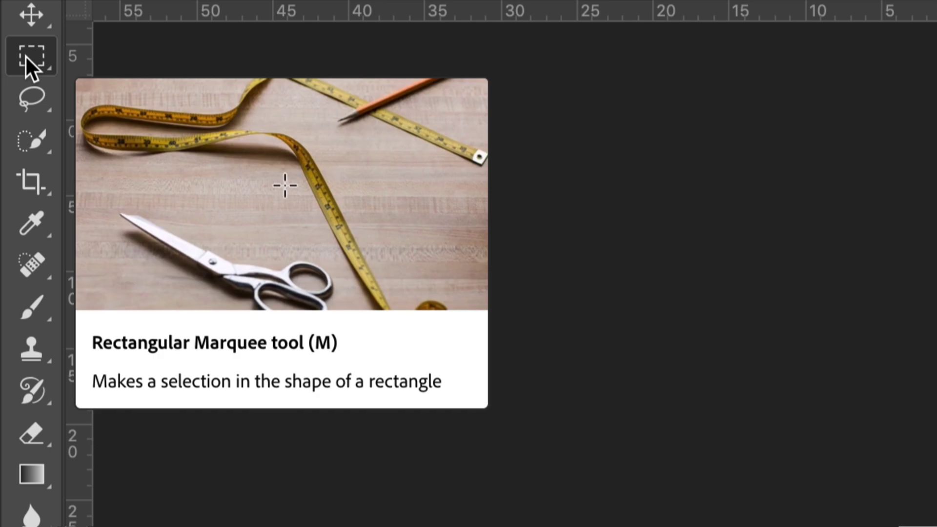
pyautogui.click(25, 55)
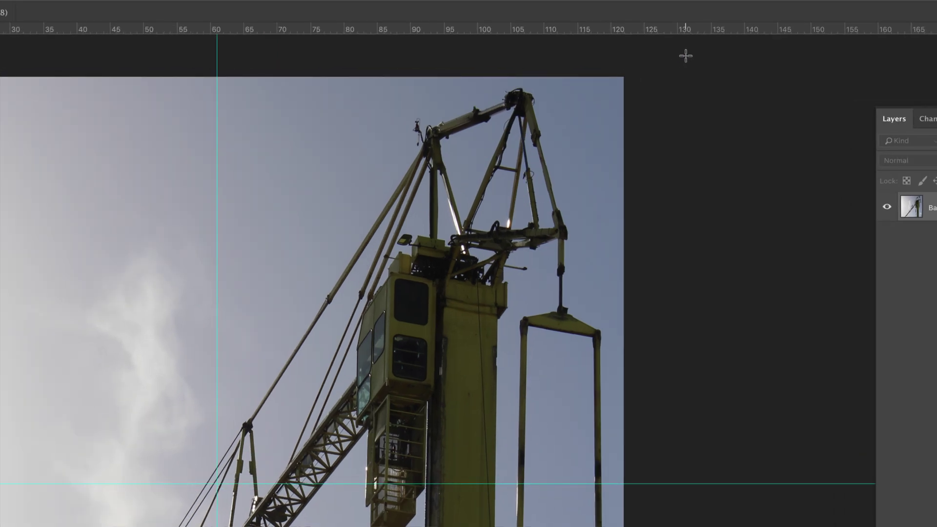
pyautogui.moveTo(680, 48); pyautogui.dragTo(218, 488)
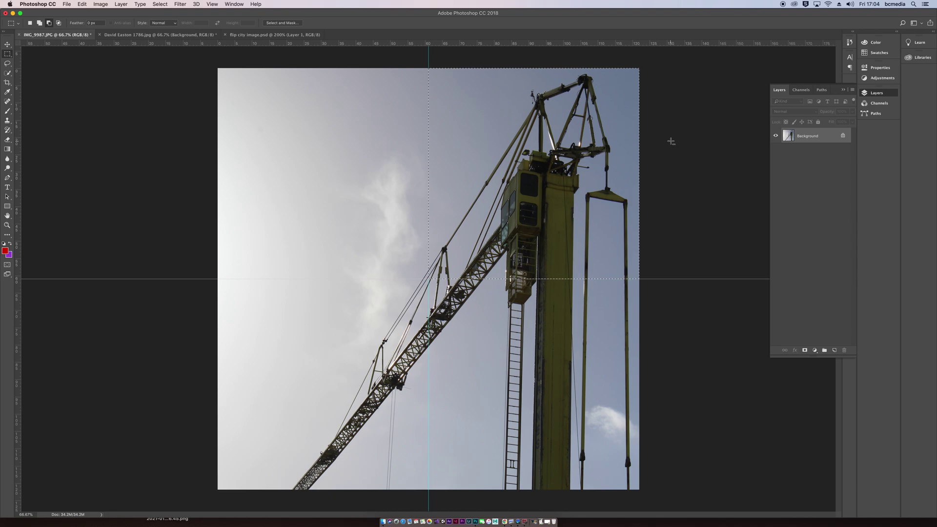
pyautogui.press('super+j')
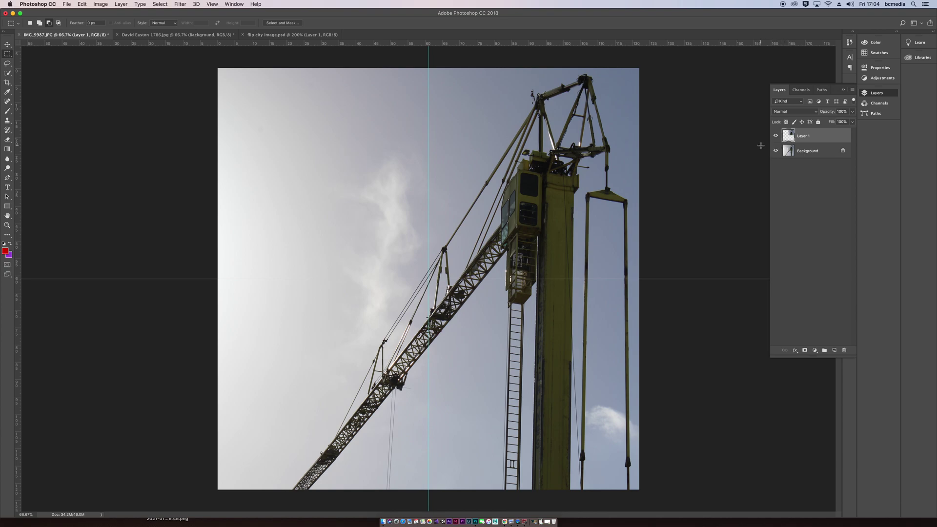
# Mirror the copied quarter horizontally across the vertical guide so it fills the image's upper-left quarter
pyautogui.press('v')
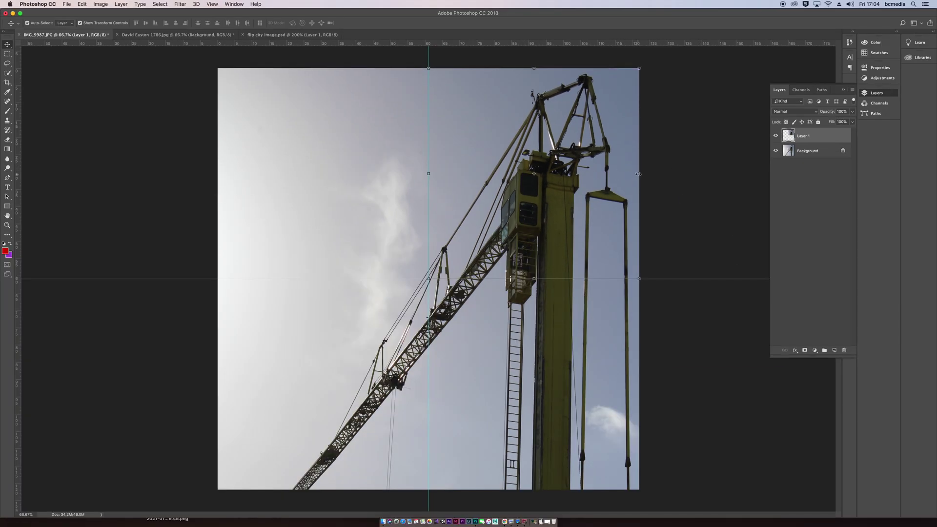
pyautogui.click(639, 174)
pyautogui.moveTo(639, 174); pyautogui.dragTo(218, 182)
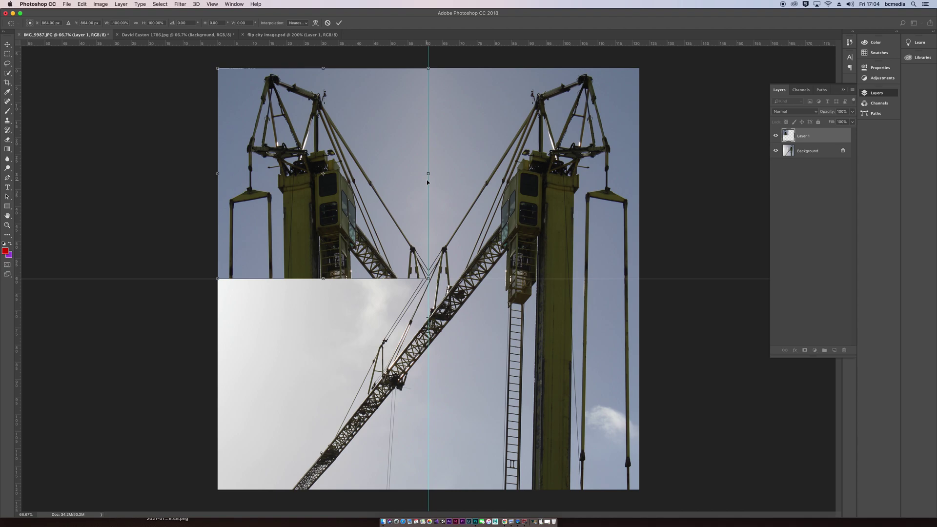
pyautogui.press('Return')
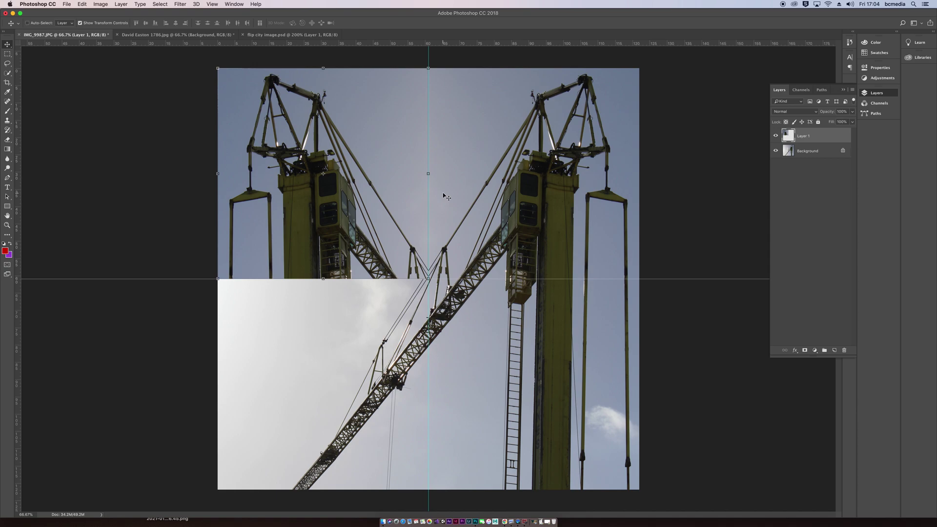
# Mirror a duplicate of the upper-left quarter down across the horizontal guide, and duplicate that lower-left layer
pyautogui.press('super+j')
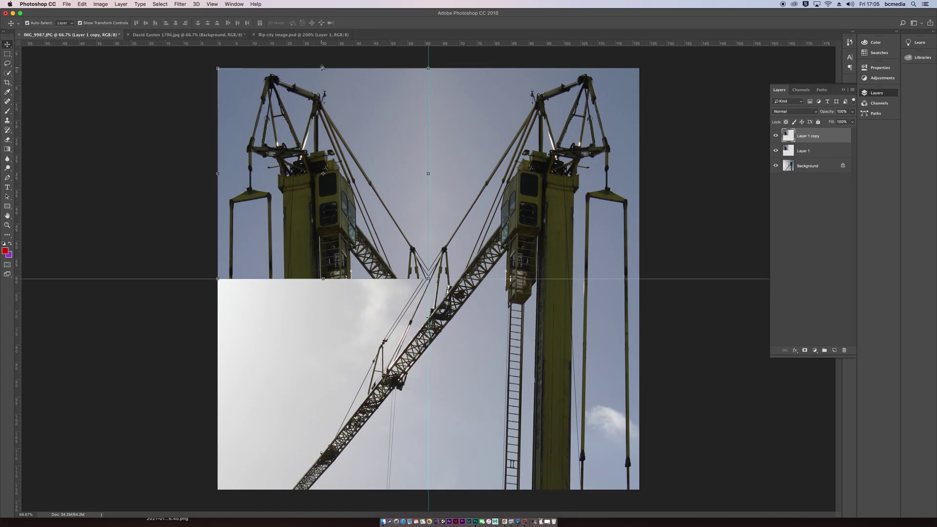
pyautogui.moveTo(322, 67); pyautogui.dragTo(335, 489)
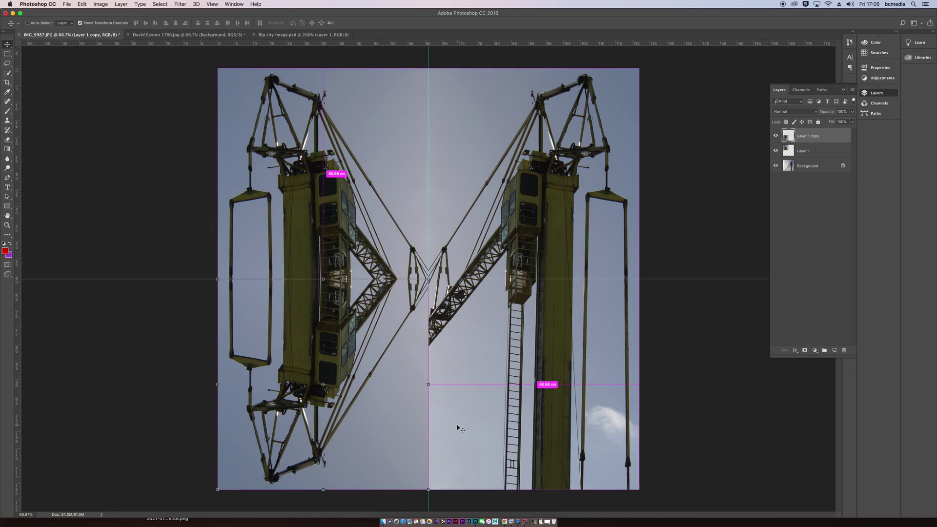
pyautogui.press('super+j')
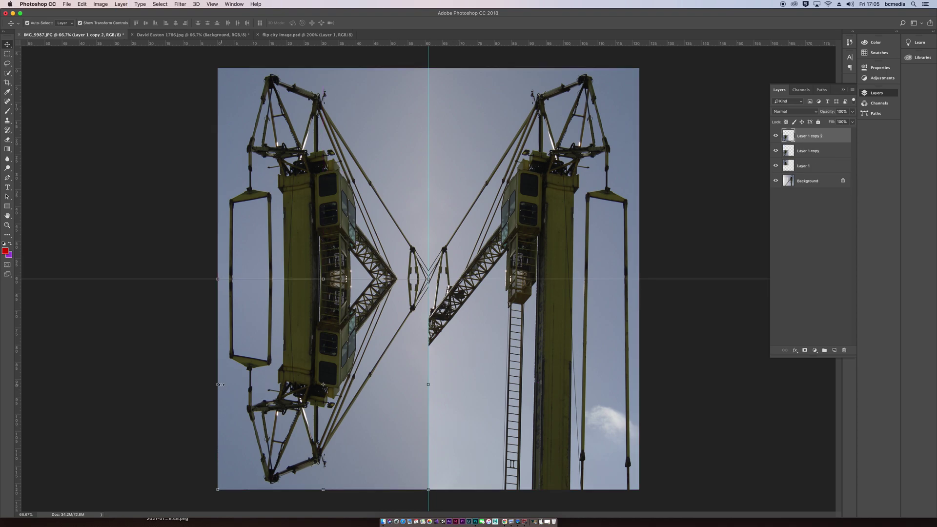
pyautogui.moveTo(221, 386); pyautogui.dragTo(646, 400)
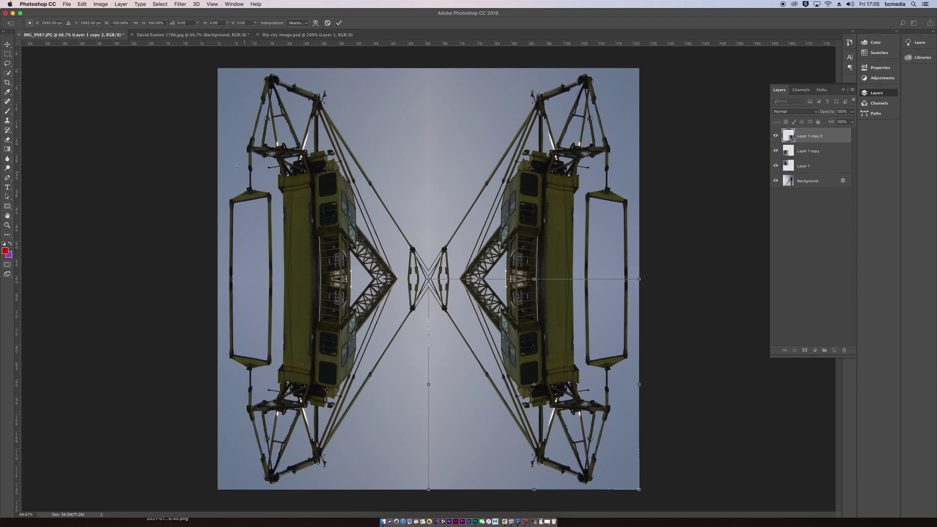
pyautogui.click(7, 44)
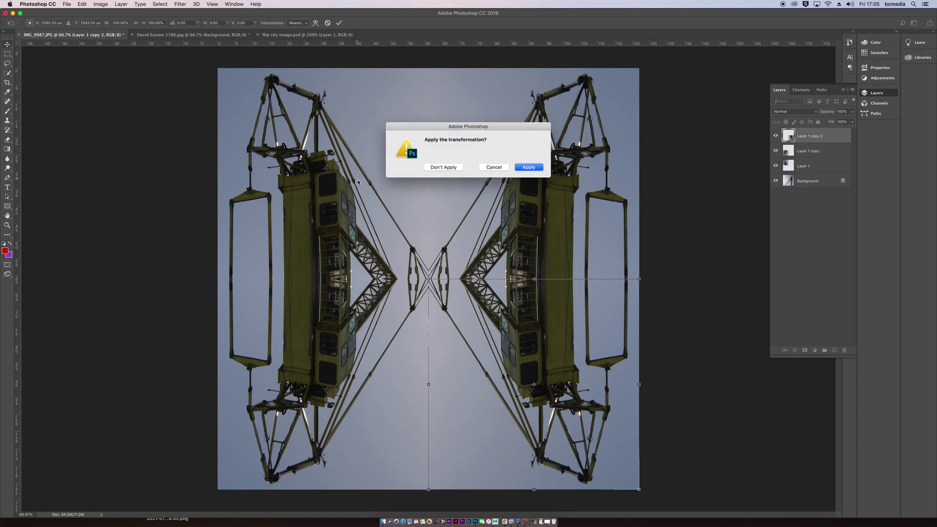
pyautogui.click(497, 168)
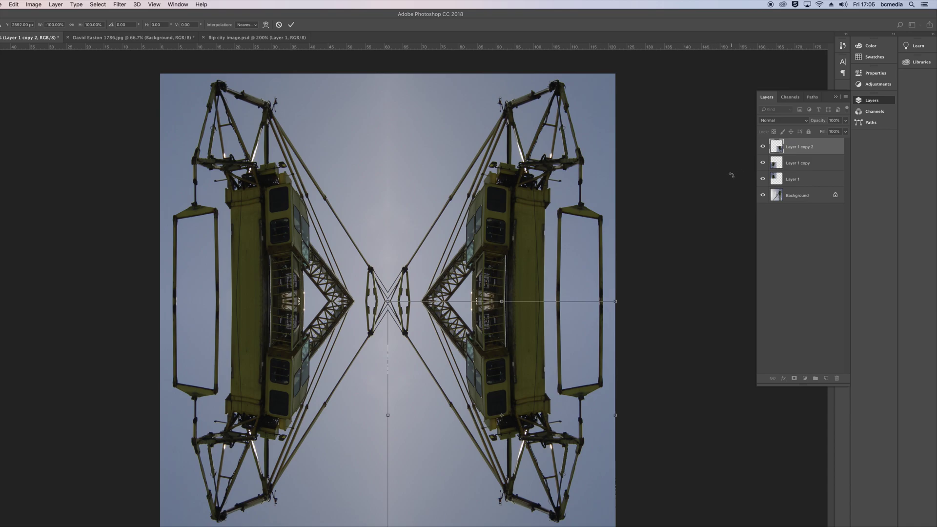
pyautogui.press('Escape')
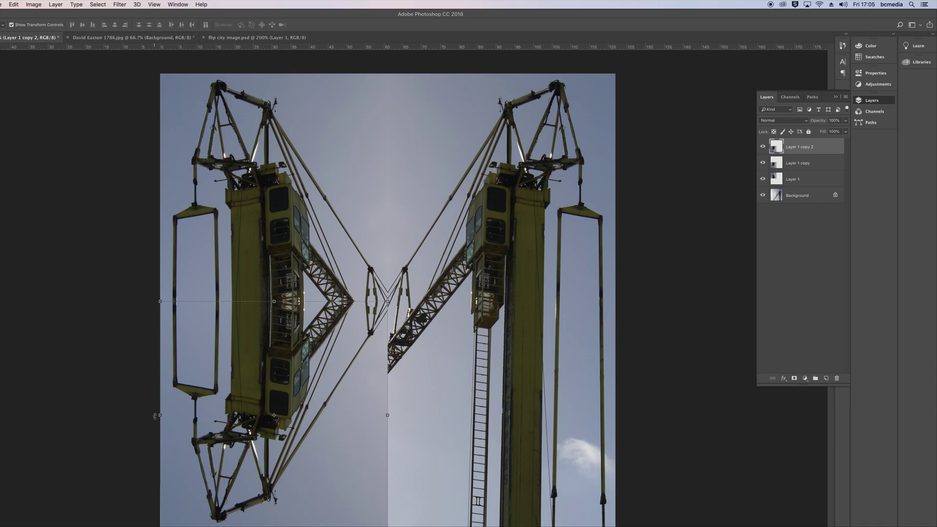
# Mirror the duplicated lower-left quarter horizontally across the vertical guide to fill the image's lower-right quarter
pyautogui.moveTo(159, 416); pyautogui.dragTo(607, 430)
pyautogui.press('Return')
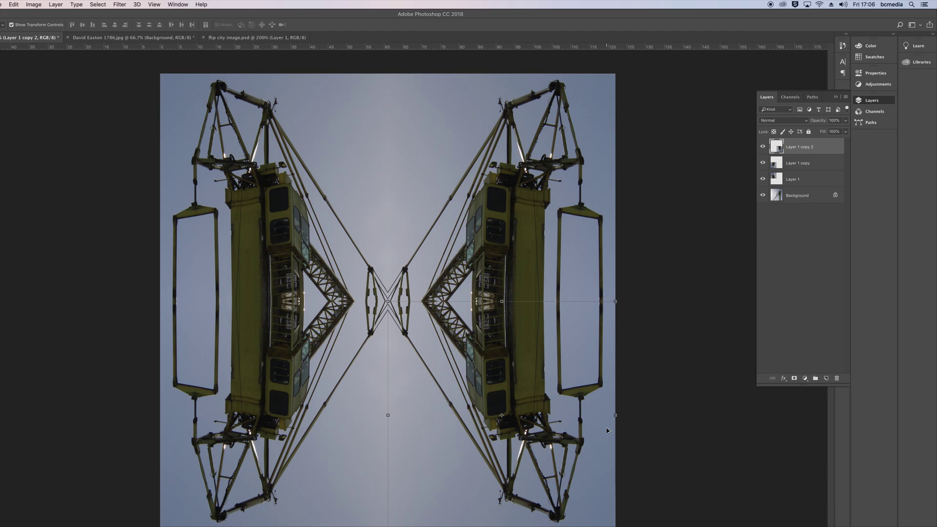
# Stamp all visible layers into a new merged layer, and rotate a duplicate of it by about 90 degrees
pyautogui.press('super+alt+shift+e')
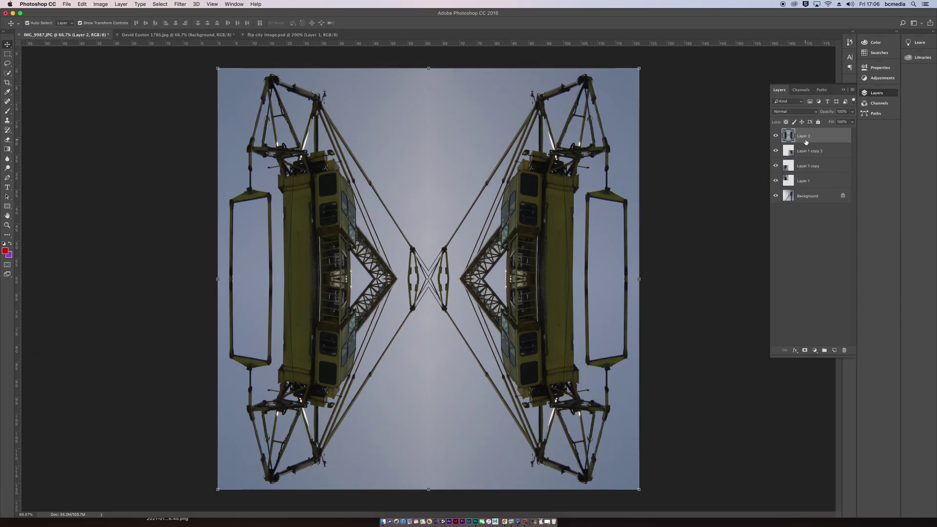
pyautogui.press('super+j')
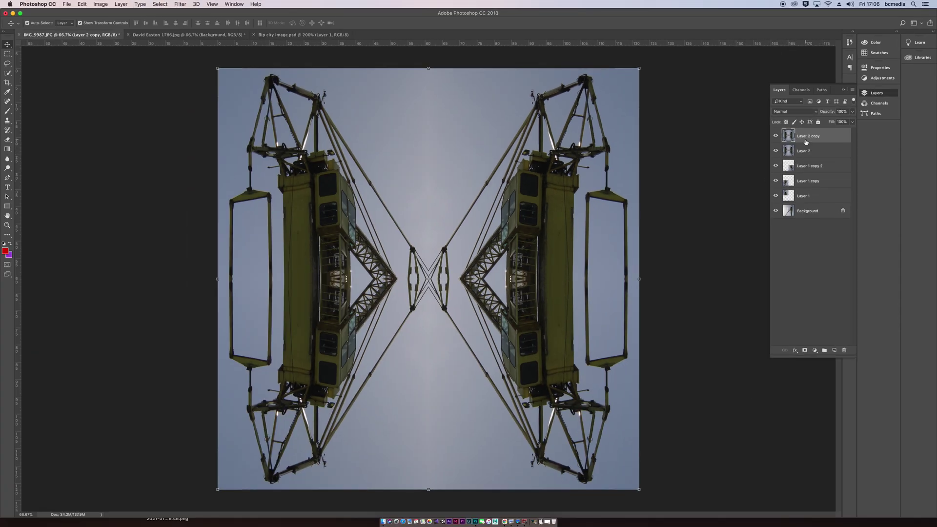
pyautogui.press('super+t')
pyautogui.moveTo(646, 64); pyautogui.dragTo(657, 512)
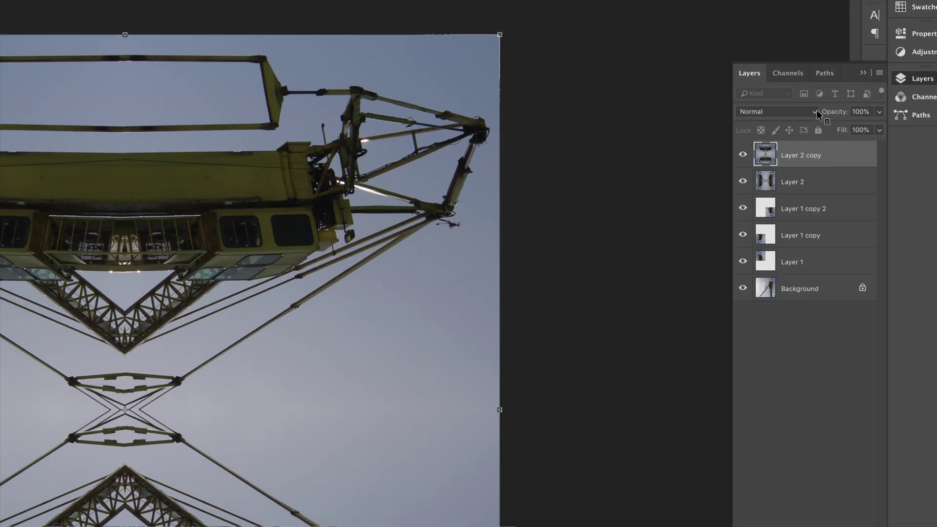
# Try the Vivid Light blend mode on the rotated copy, and switch it to Hard Light
pyautogui.click(815, 113)
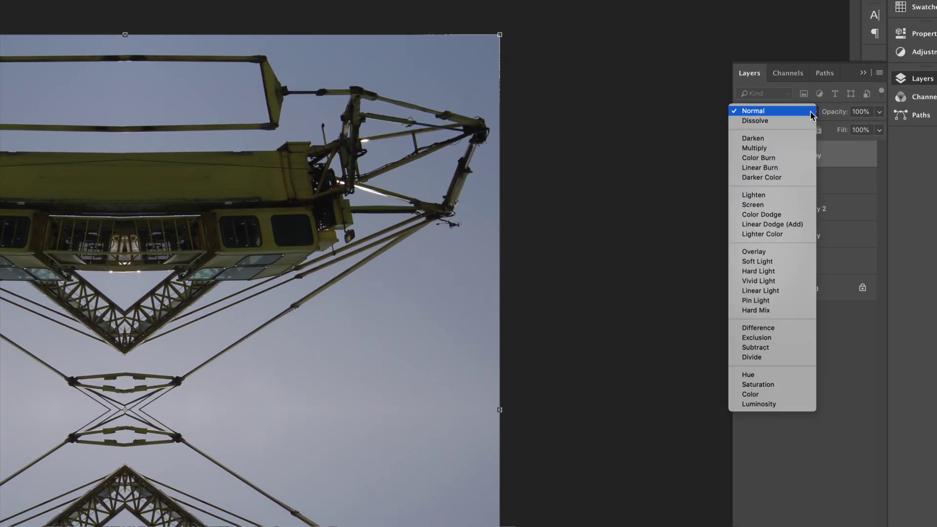
pyautogui.click(781, 281)
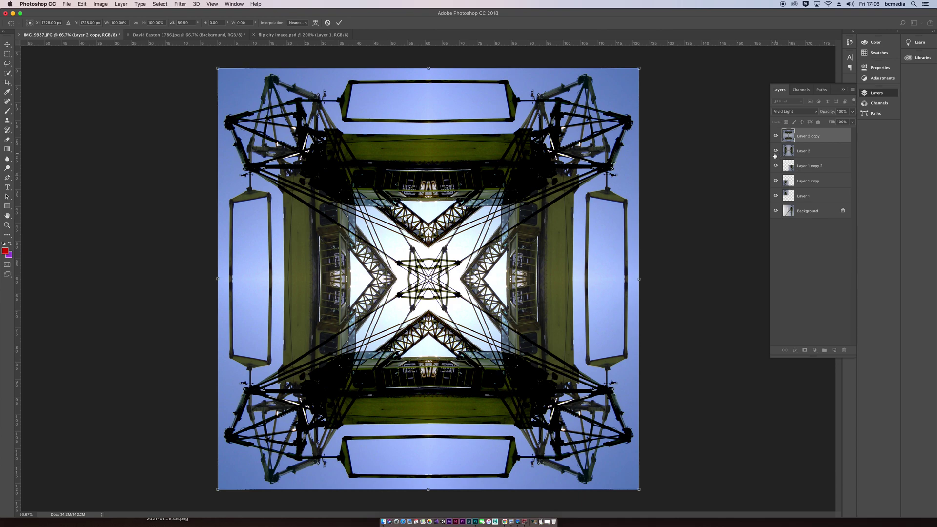
pyautogui.click(801, 117)
pyautogui.click(801, 113)
pyautogui.click(814, 112)
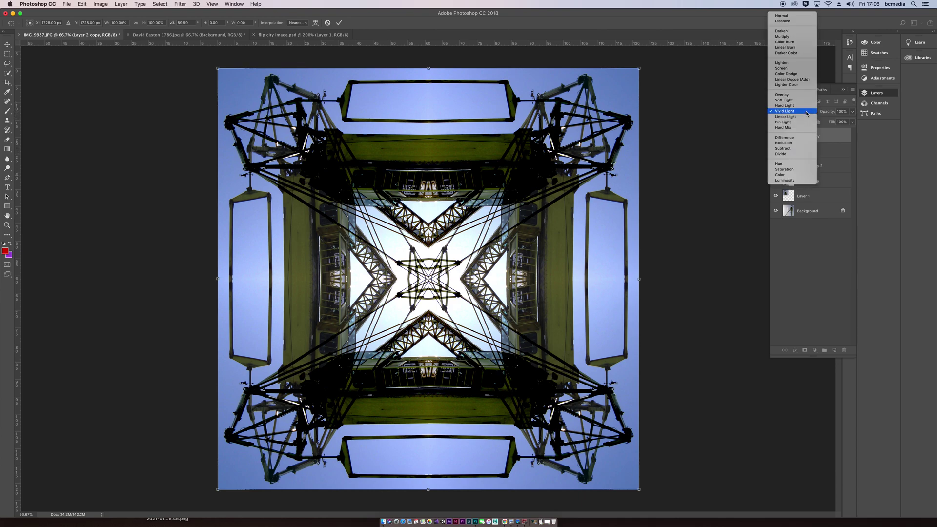
pyautogui.click(806, 106)
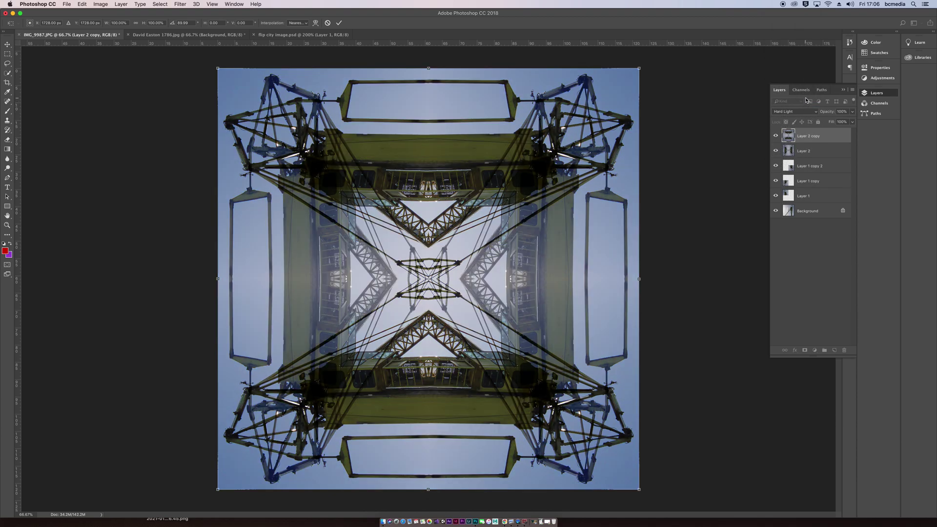
# Set the rotated merged copy's blend mode to Soft Light
pyautogui.click(807, 112)
pyautogui.click(801, 109)
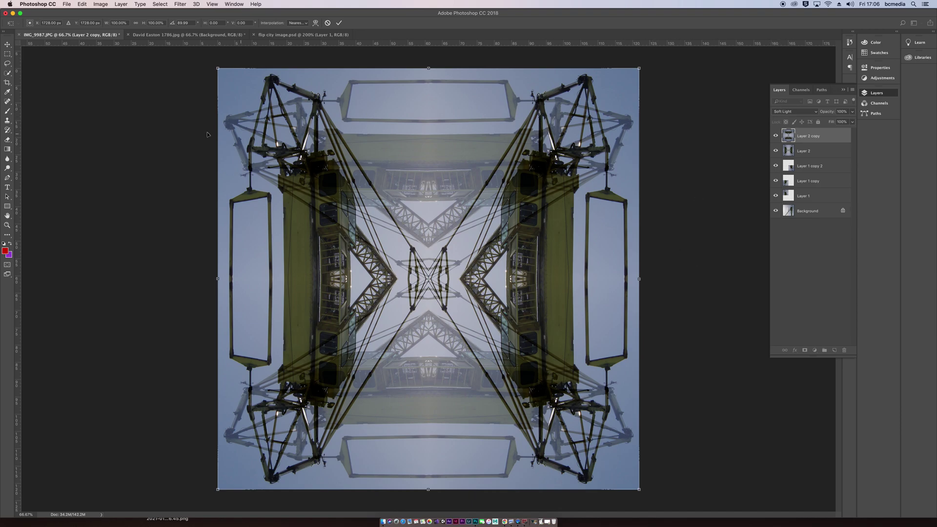
# In the open skyscraper photo, place vertical and horizontal guides through the canvas centre, selecting the whole image for snapping and deselecting it again
pyautogui.click(201, 36)
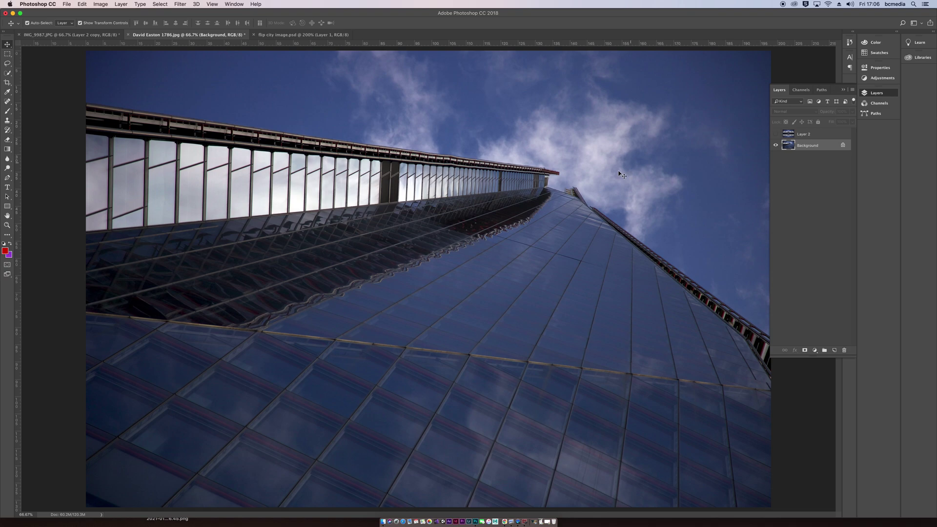
pyautogui.press('super+a')
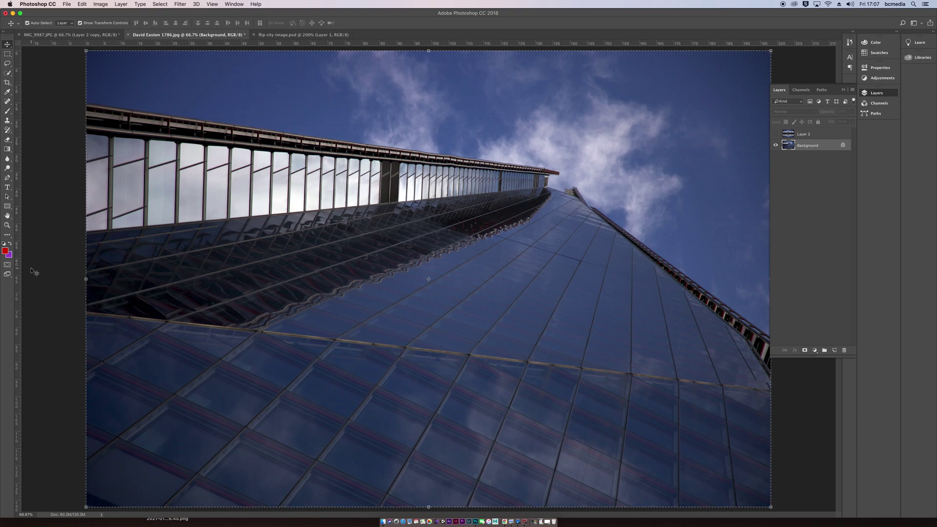
pyautogui.moveTo(18, 270); pyautogui.dragTo(439, 264)
pyautogui.moveTo(200, 44); pyautogui.dragTo(201, 279)
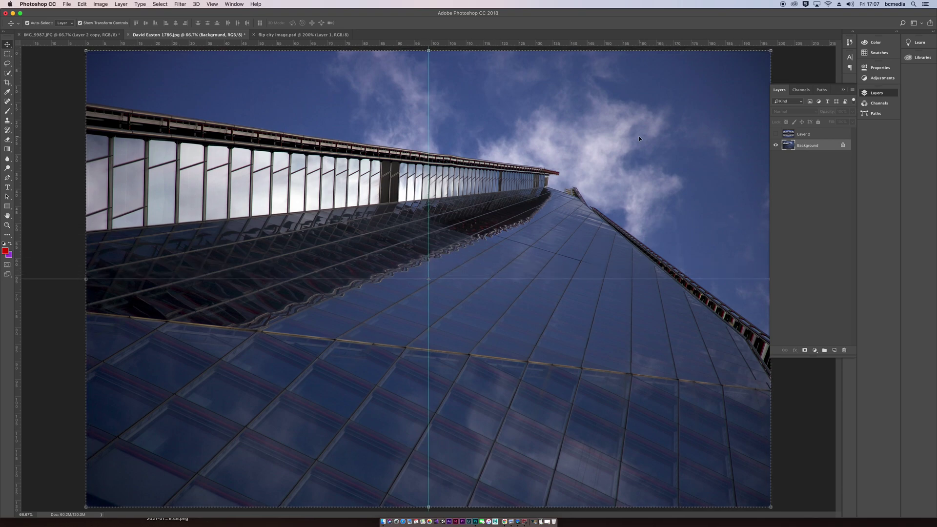
pyautogui.press('super+d')
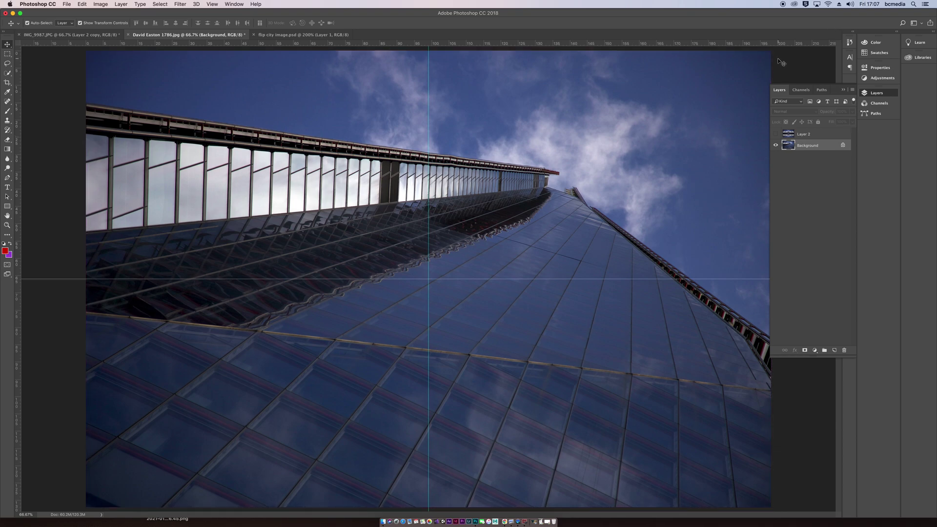
# Select the photo's upper-right quarter up to the guides with the Rectangular Marquee and copy it to a new layer
pyautogui.click(8, 56)
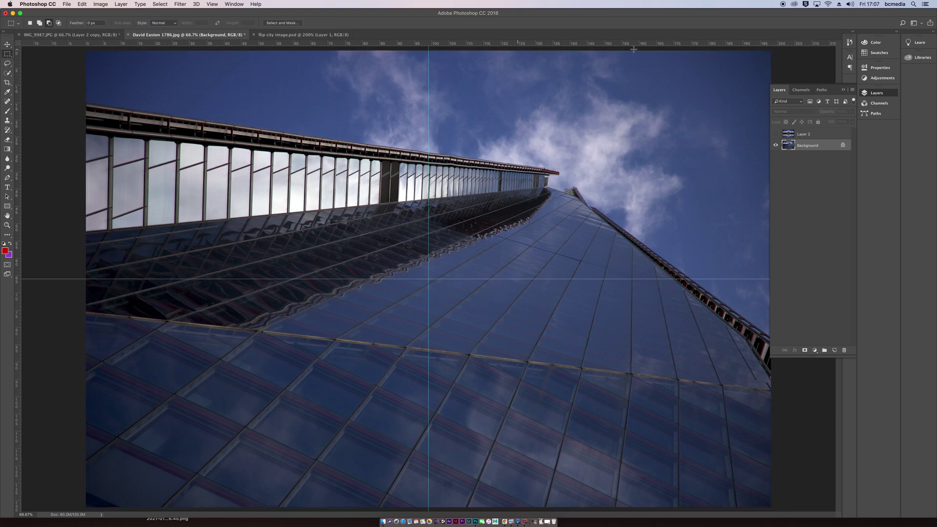
pyautogui.moveTo(775, 49); pyautogui.dragTo(430, 279)
pyautogui.press('super+j')
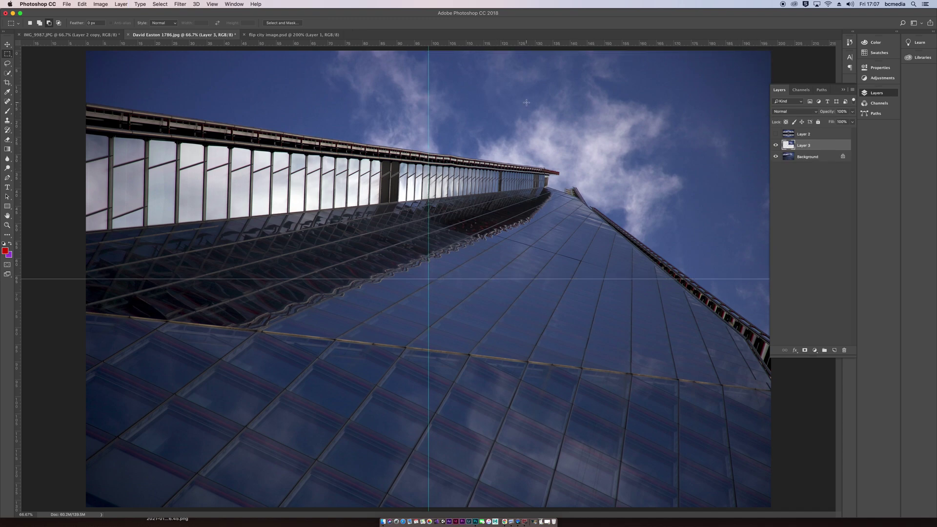
# Activate the Move tool, detach the Layers panel from its group so it clears the photo, and collapse the remaining group
pyautogui.press('v')
pyautogui.moveTo(768, 166)
pyautogui.mouseDown()
pyautogui.moveTo(512, 165)
pyautogui.moveTo(769, 166)
pyautogui.mouseUp()
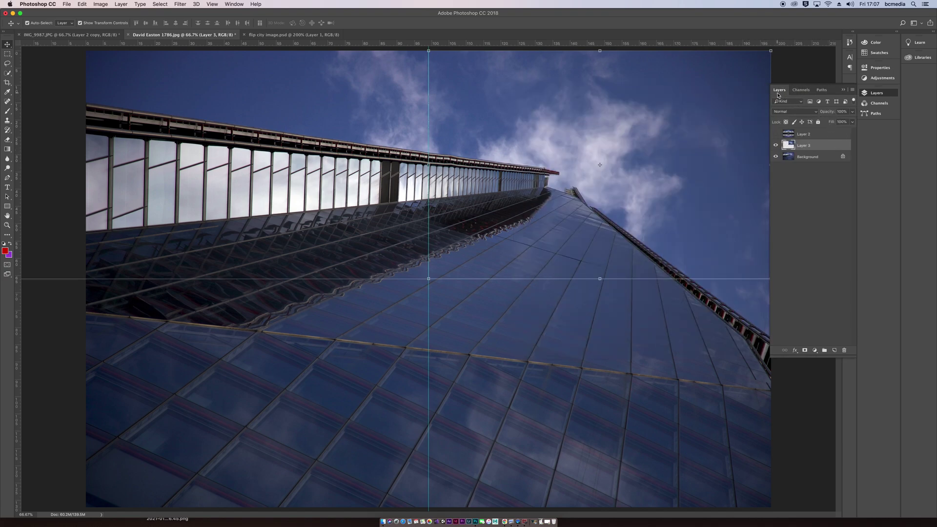
pyautogui.moveTo(779, 92); pyautogui.dragTo(861, 251)
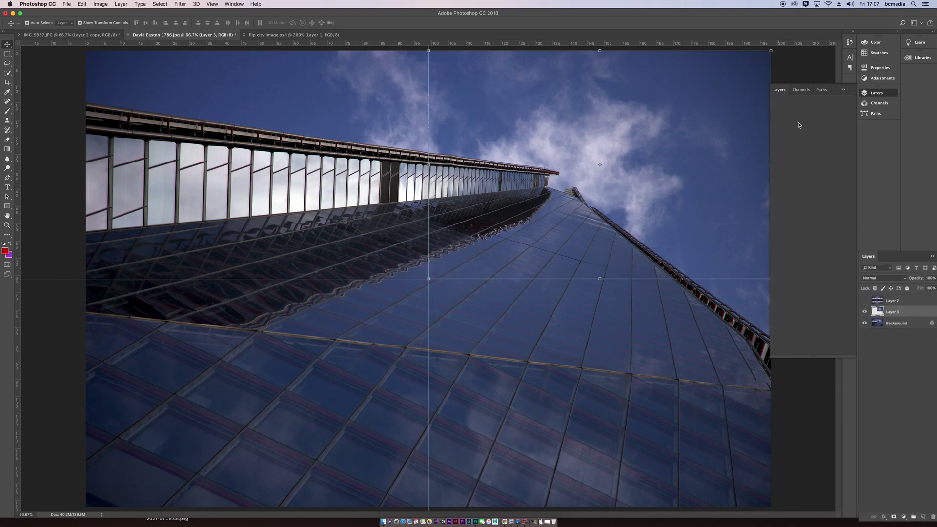
pyautogui.click(815, 92)
pyautogui.click(843, 90)
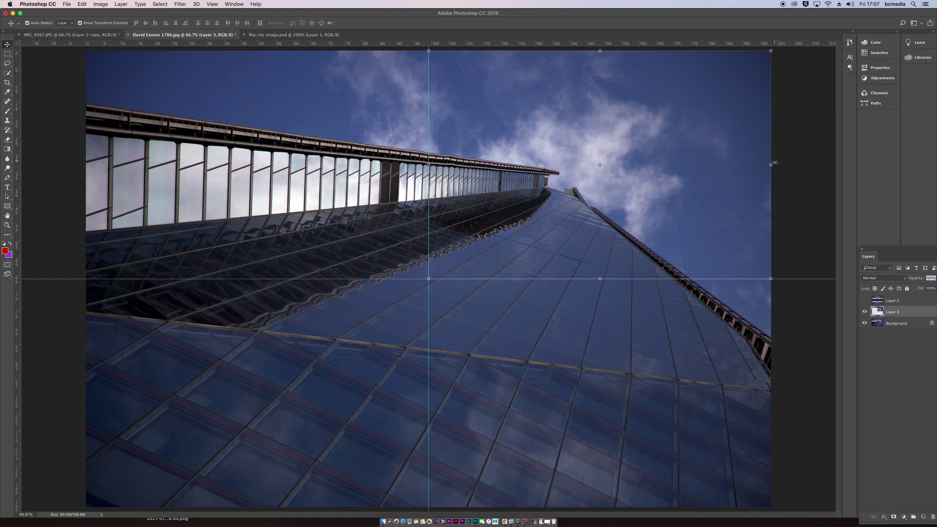
# Mirror the copied quarter horizontally across the vertical guide, and mirror a duplicate of it down across the horizontal guide
pyautogui.moveTo(772, 165); pyautogui.dragTo(84, 164)
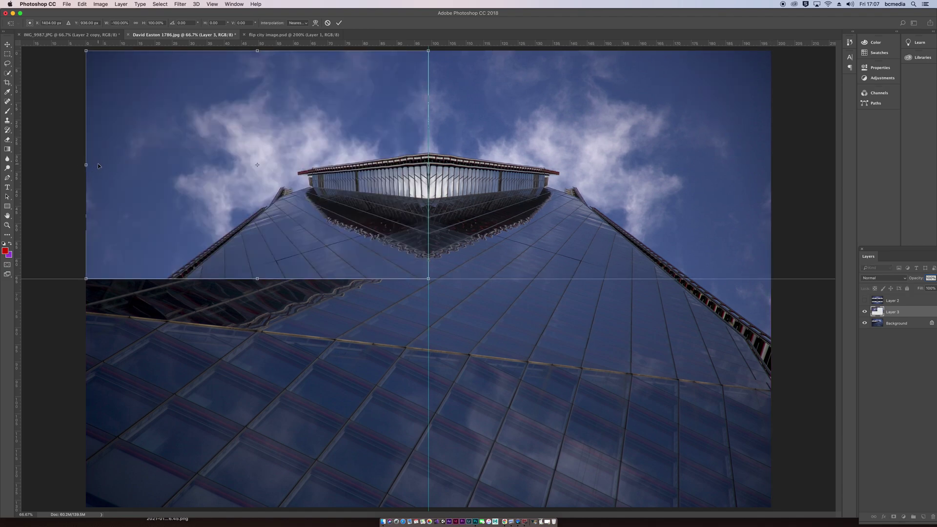
pyautogui.press('Return')
pyautogui.press('super+j')
pyautogui.moveTo(258, 51); pyautogui.dragTo(268, 501)
pyautogui.press('Return')
# Duplicate the lower-left quarter and mirror the duplicate across the vertical guide to fill the lower-right quarter
pyautogui.press('super+j')
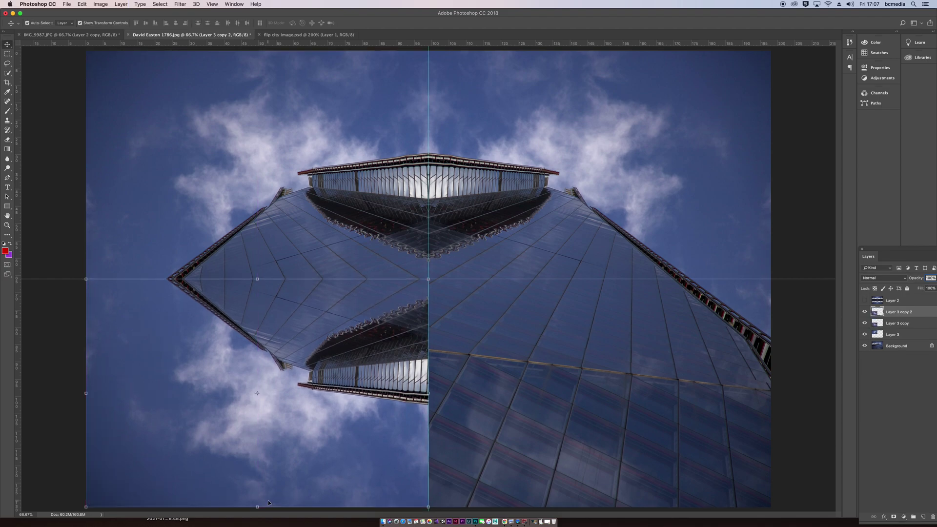
pyautogui.moveTo(86, 393); pyautogui.dragTo(770, 398)
pyautogui.press('Return')
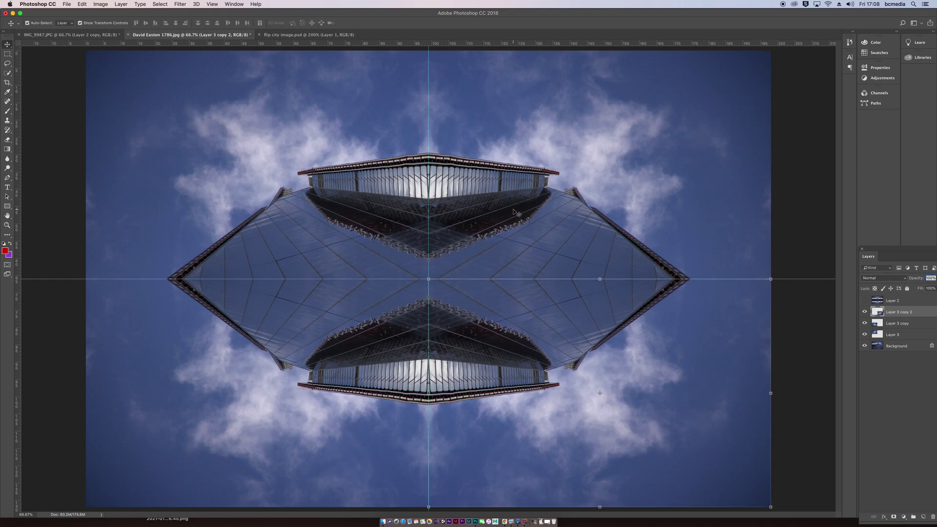
# Stamp all visible layers into a new merged layer, with the guides hidden and Show Transform Controls turned off
pyautogui.press('super')
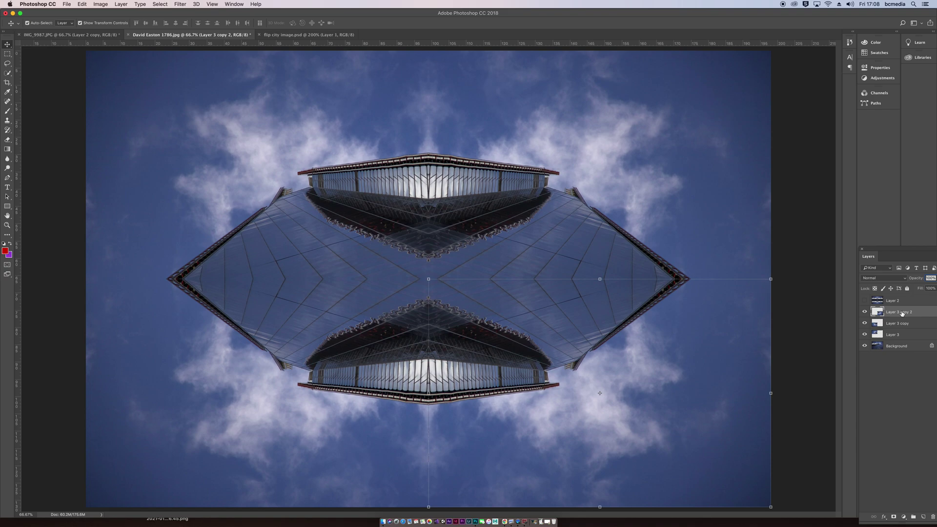
pyautogui.press('super+alt+shift+e')
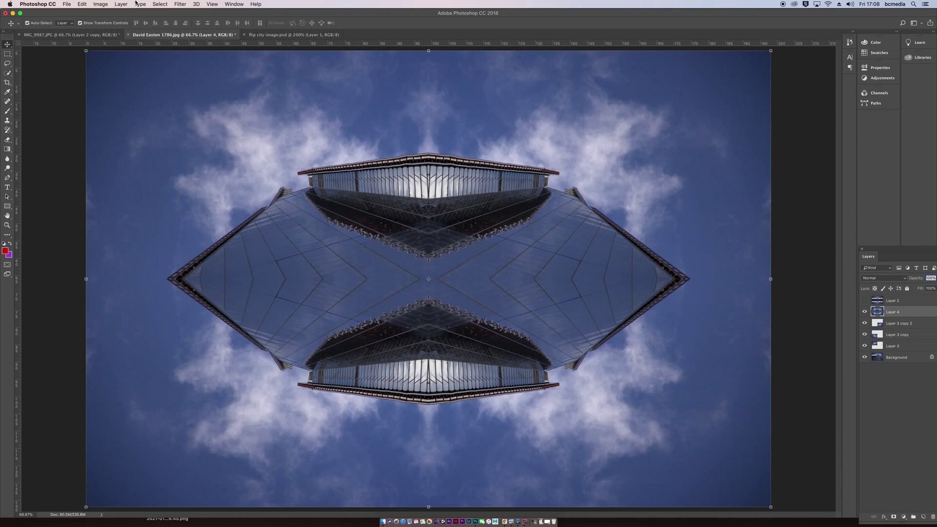
pyautogui.click(96, 23)
# Hide the merged layer and the three mirrored quarter layers, and show Layer 2 with the alternative mirrored composition
pyautogui.click(865, 311)
pyautogui.click(865, 324)
pyautogui.click(865, 334)
pyautogui.click(864, 346)
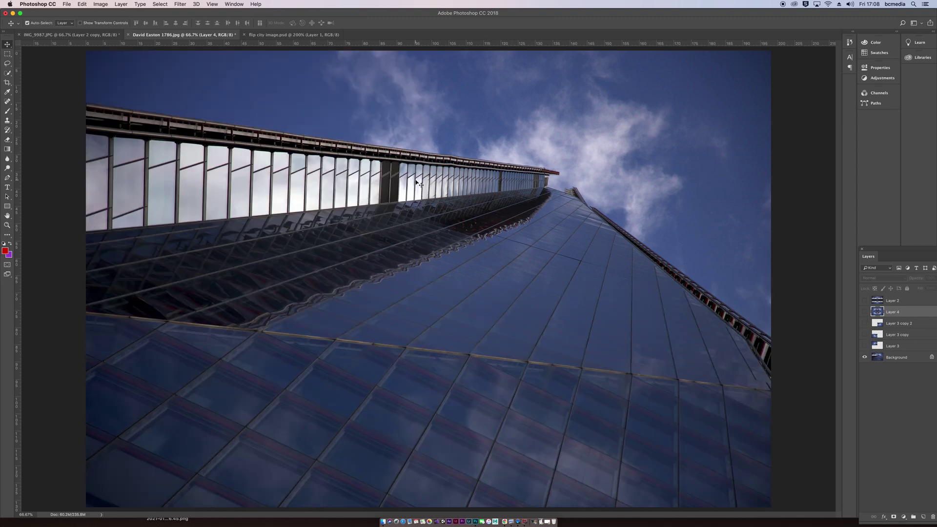
pyautogui.click(864, 300)
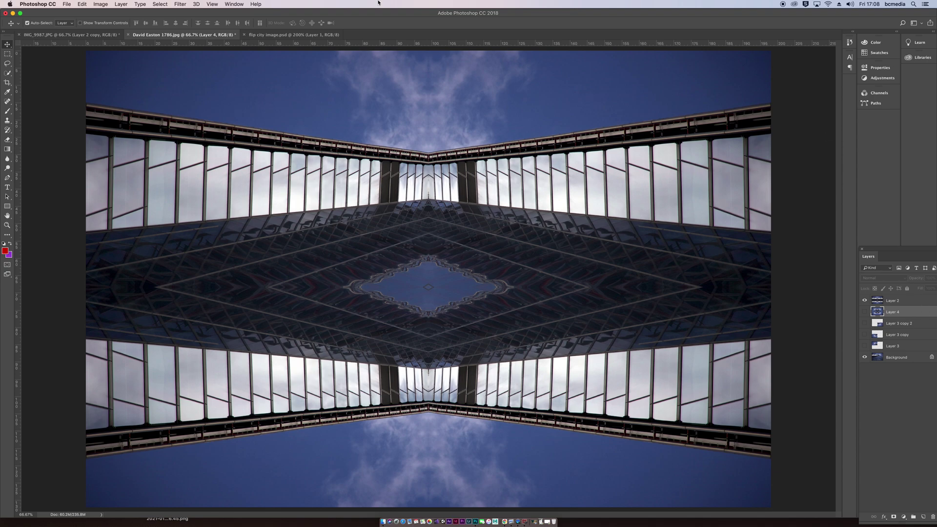
# Review the flipping instructions in the flip city image.psd document, and switch to Photo Booth
pyautogui.click(291, 36)
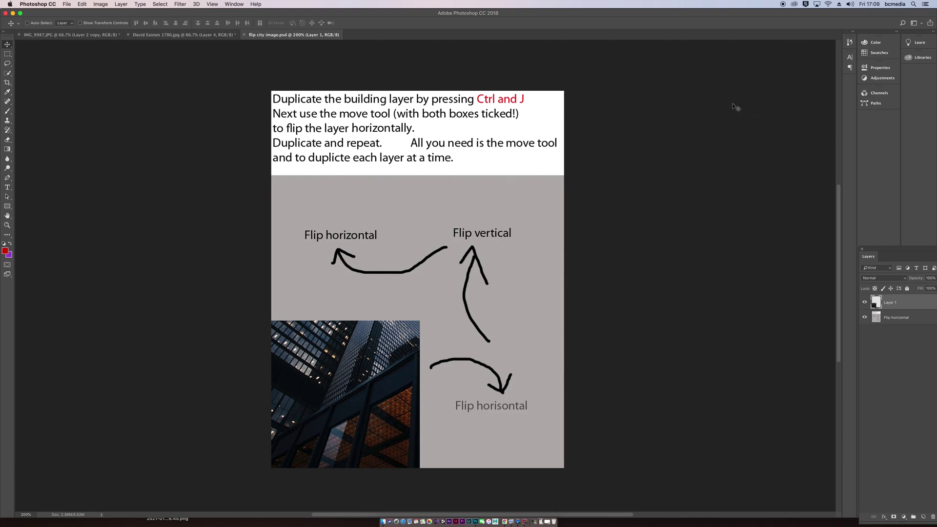
pyautogui.press('super+Tab')
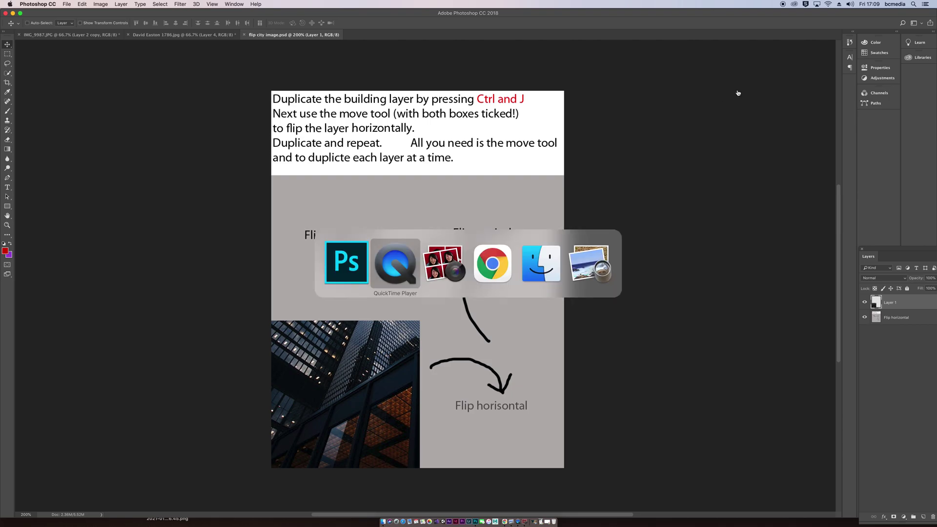
pyautogui.press('super+Tab')
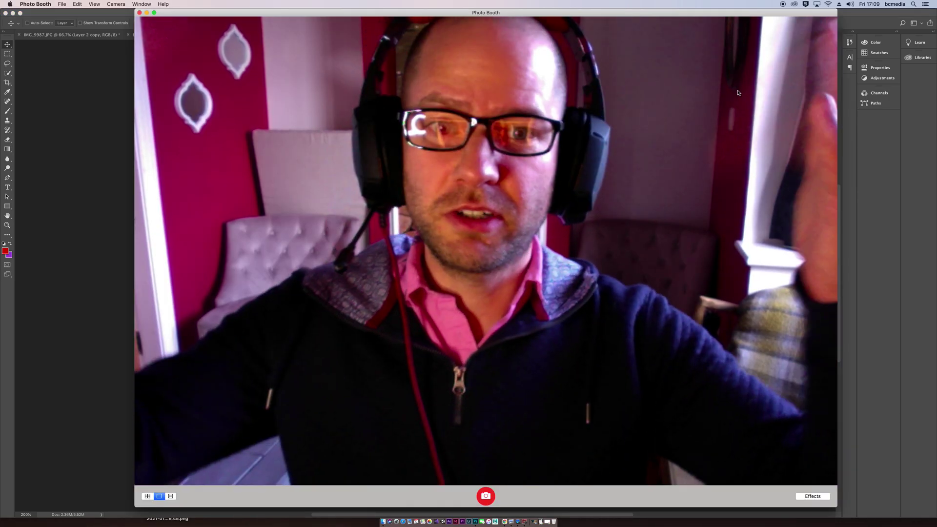